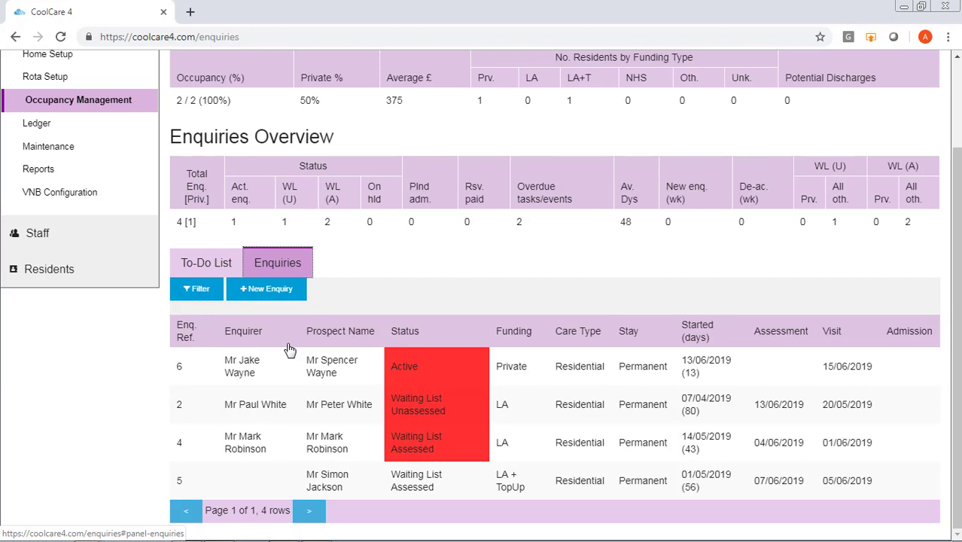
# Step: Filter the enquiries list to also include the Inactive, On Hold and Admitted statuses
pyautogui.click(196, 289)
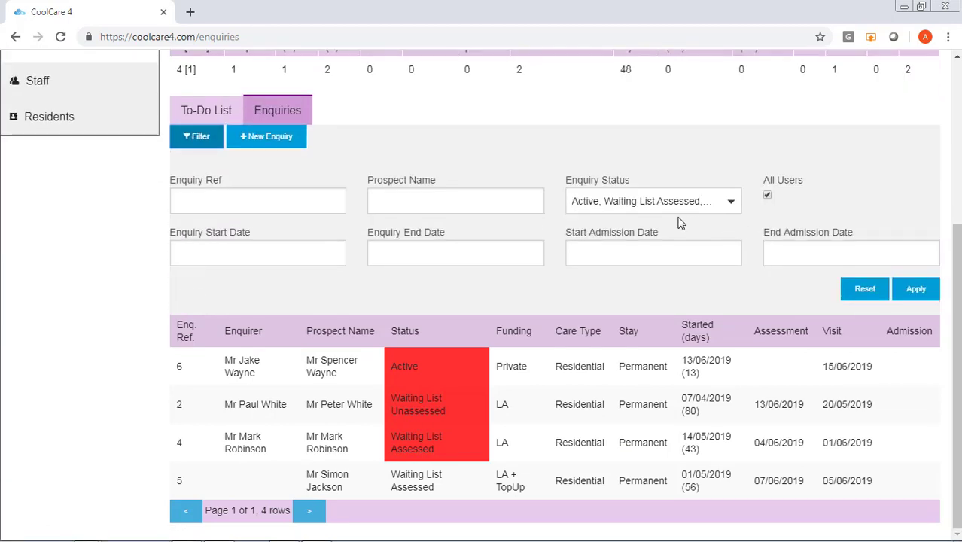
pyautogui.click(731, 203)
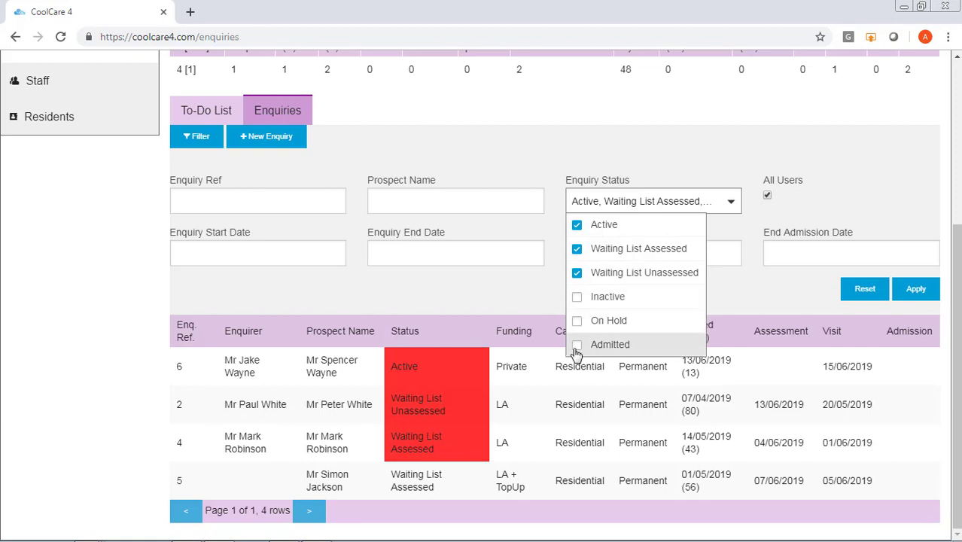
pyautogui.click(578, 301)
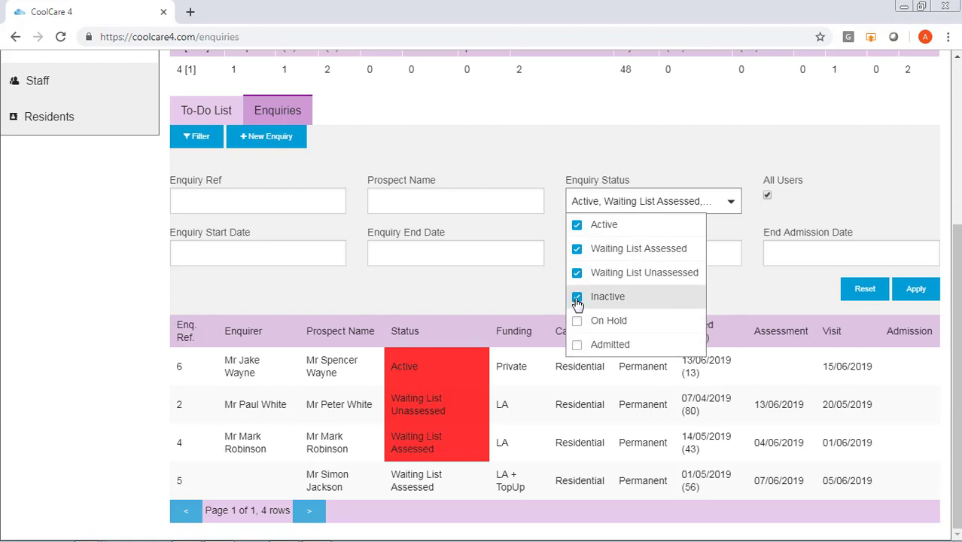
pyautogui.click(577, 321)
pyautogui.click(577, 346)
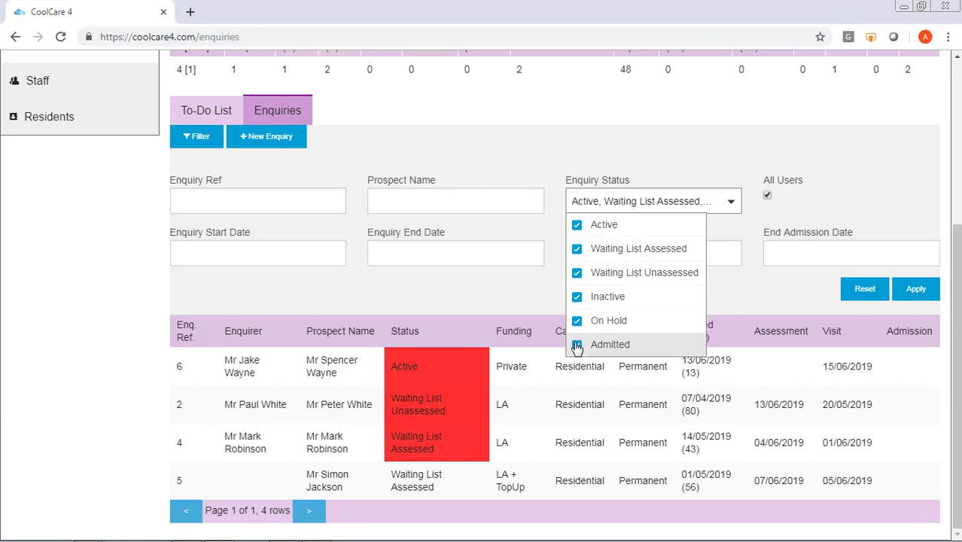
pyautogui.click(920, 292)
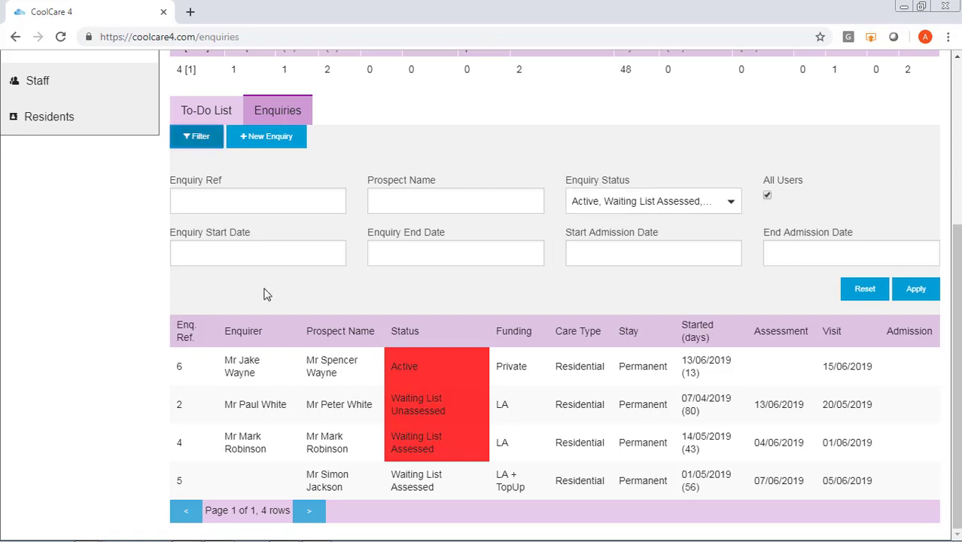
# Step: Hide the filter options and open the enquiry with Active status from the enquiries list
pyautogui.click(191, 138)
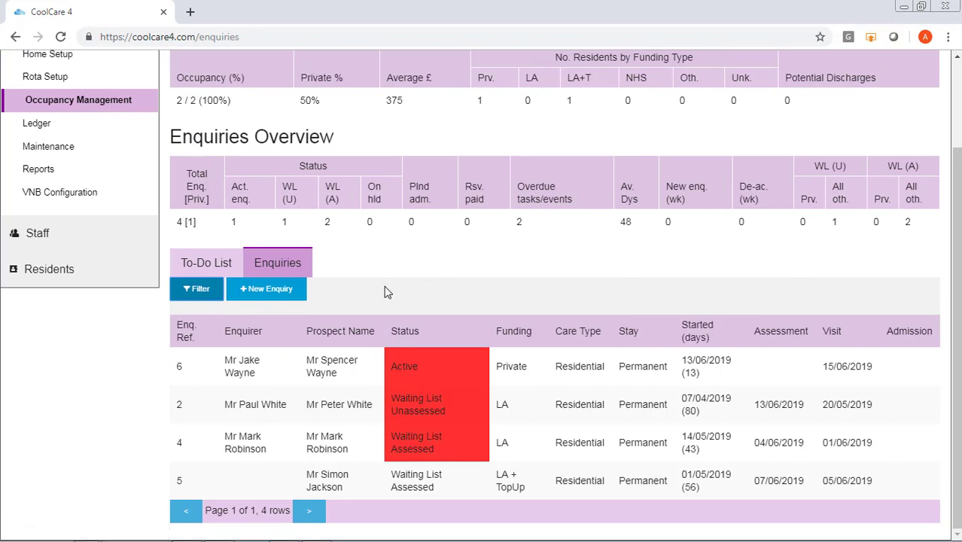
pyautogui.scroll(2, 384, 292)
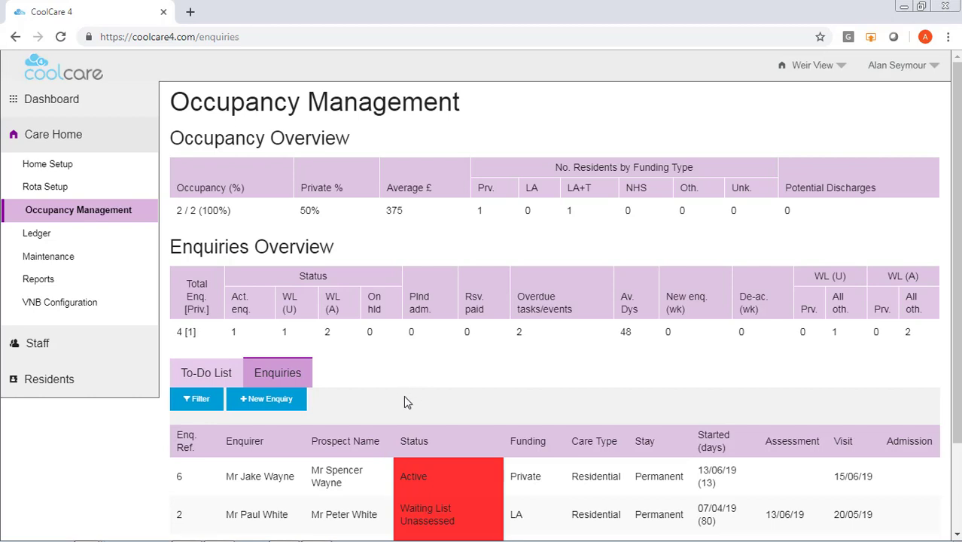
pyautogui.click(337, 483)
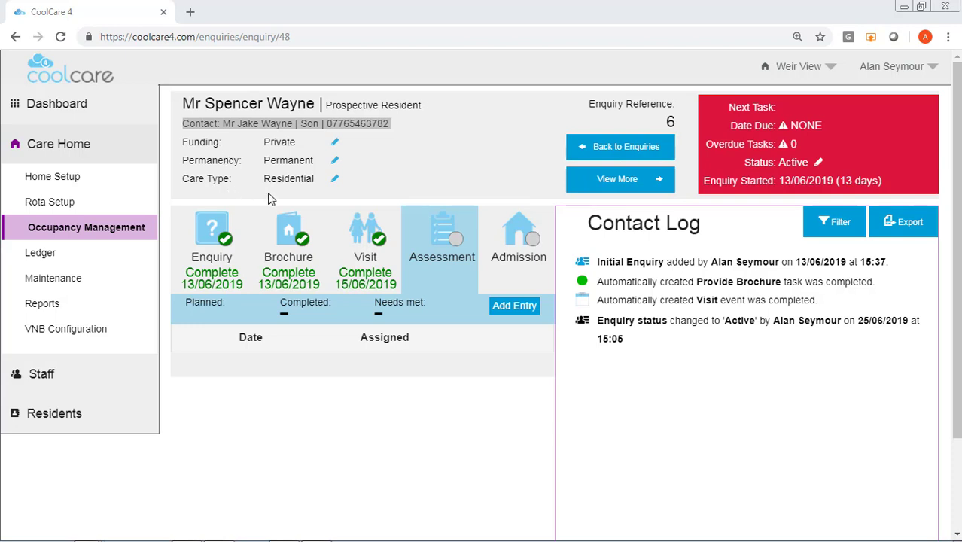
# Step: Set the enquiry's funding type to LA and save it
pyautogui.click(336, 147)
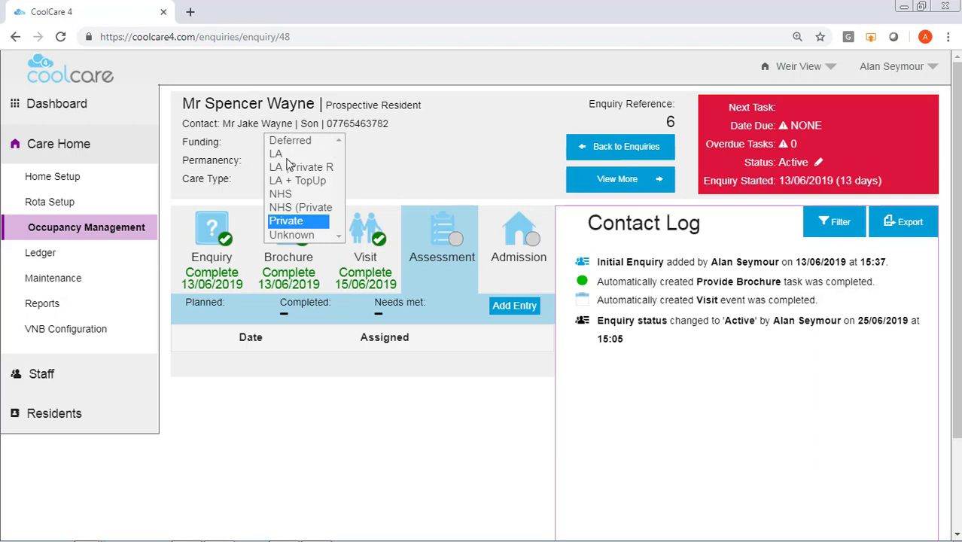
pyautogui.click(282, 155)
pyautogui.click(317, 160)
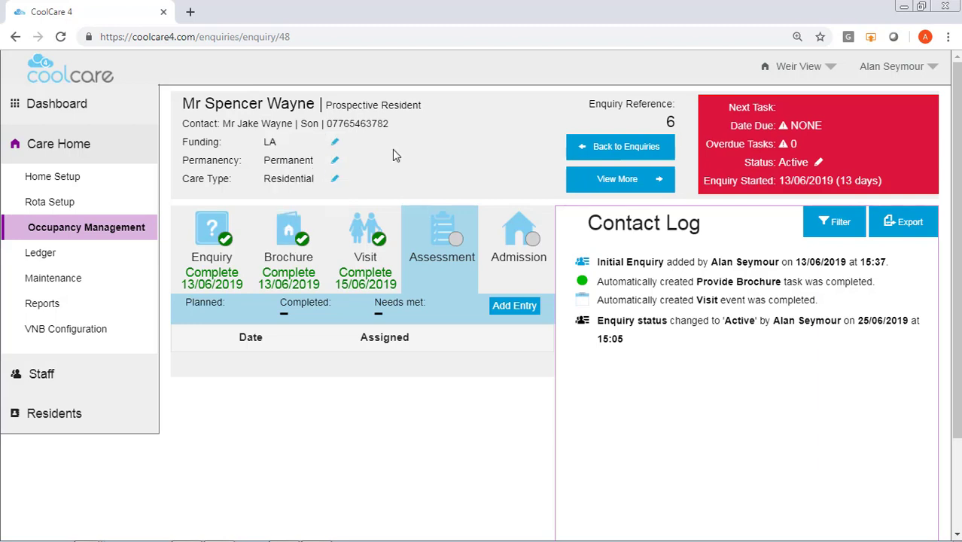
# Step: Set the enquiry's funding type back to Private and save it
pyautogui.click(335, 143)
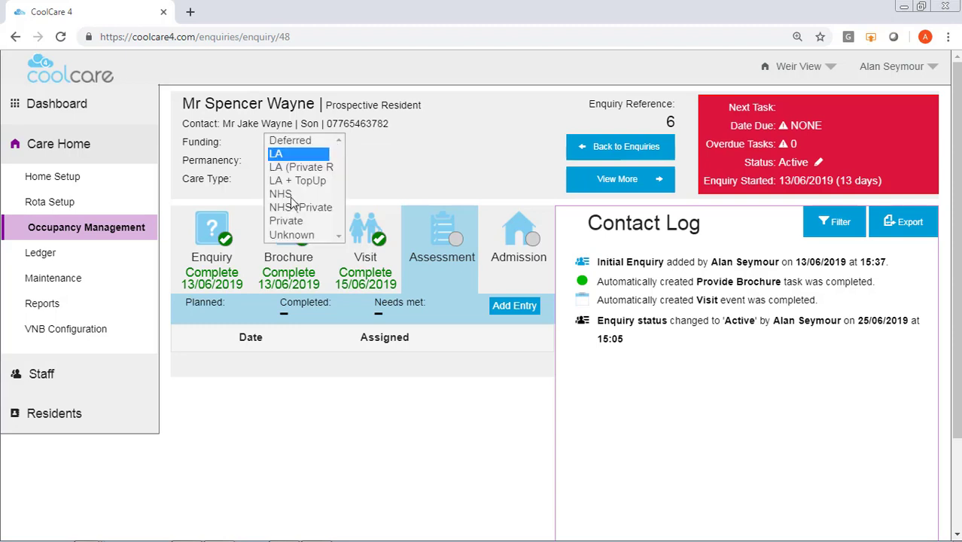
pyautogui.click(294, 220)
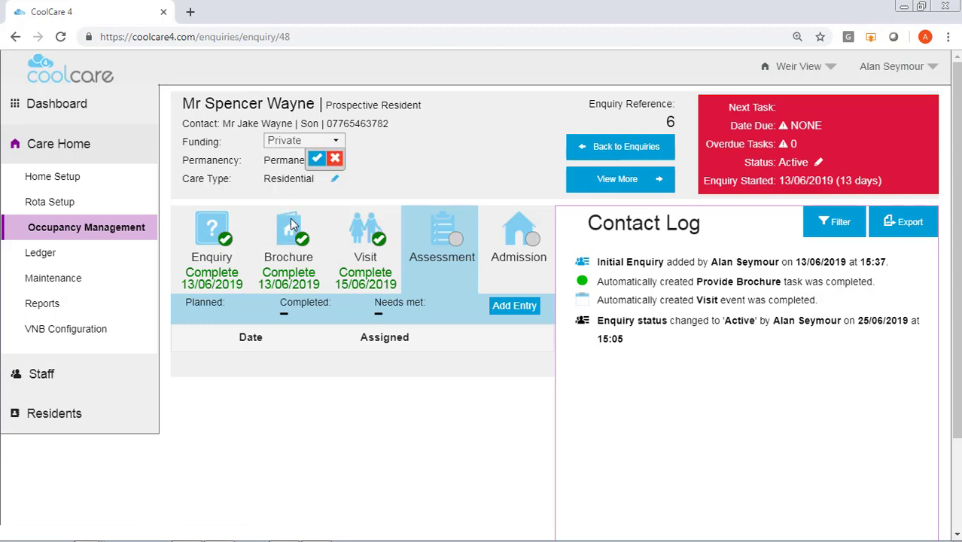
pyautogui.click(317, 159)
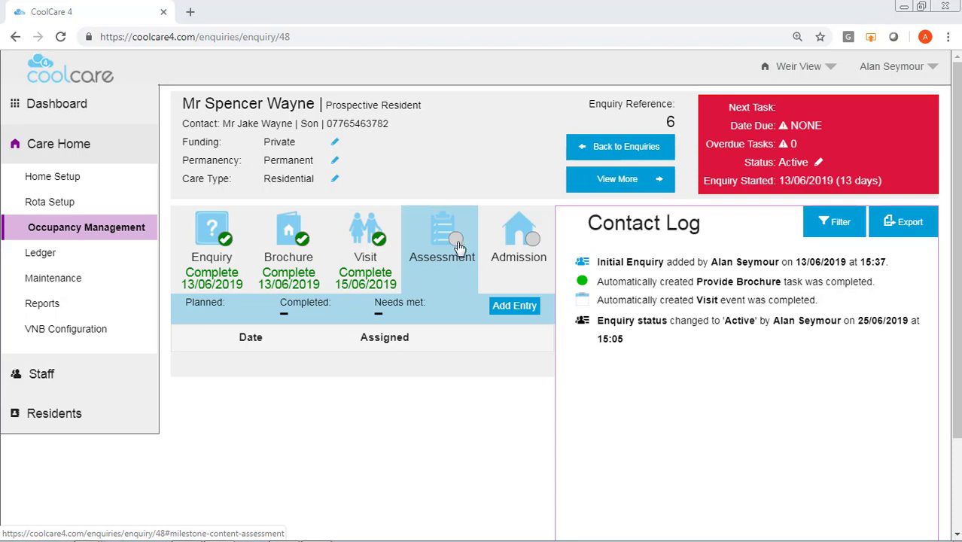
# Step: Review the available enquiry status changes and the Admission milestone, and return to the Assessment milestone
pyautogui.click(820, 165)
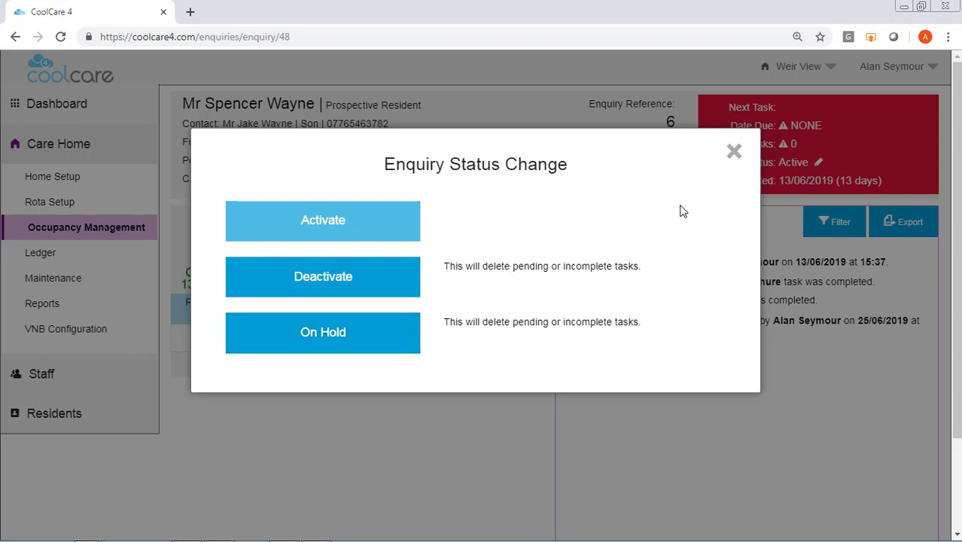
pyautogui.click(734, 153)
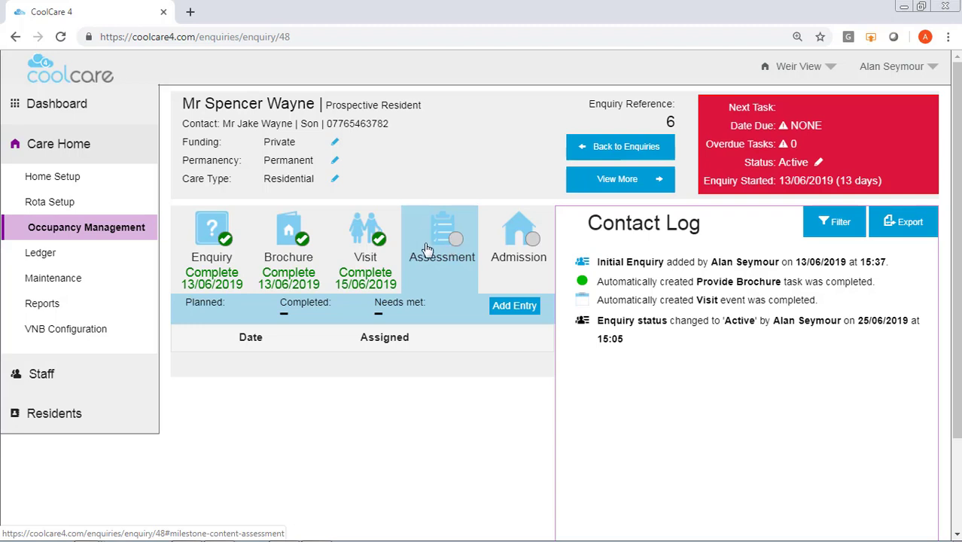
pyautogui.click(529, 261)
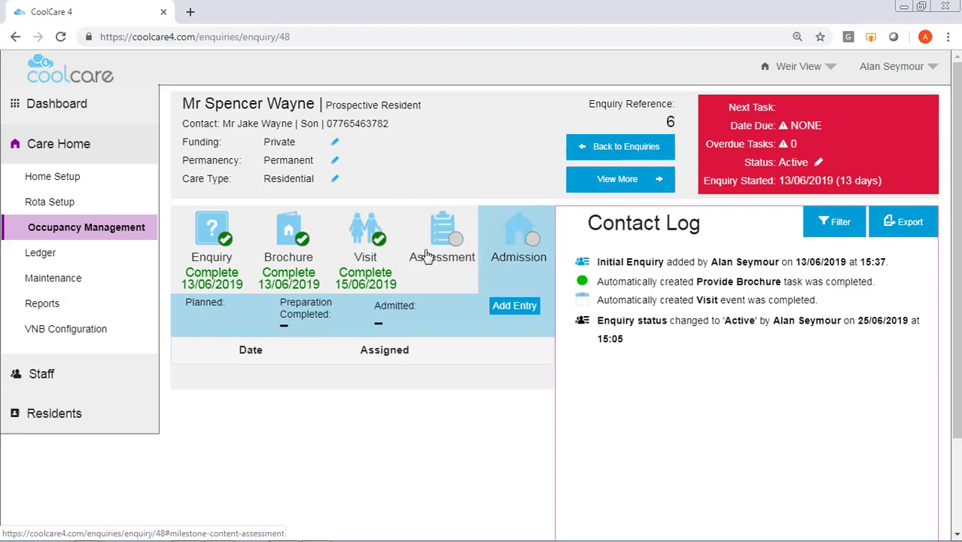
pyautogui.click(426, 253)
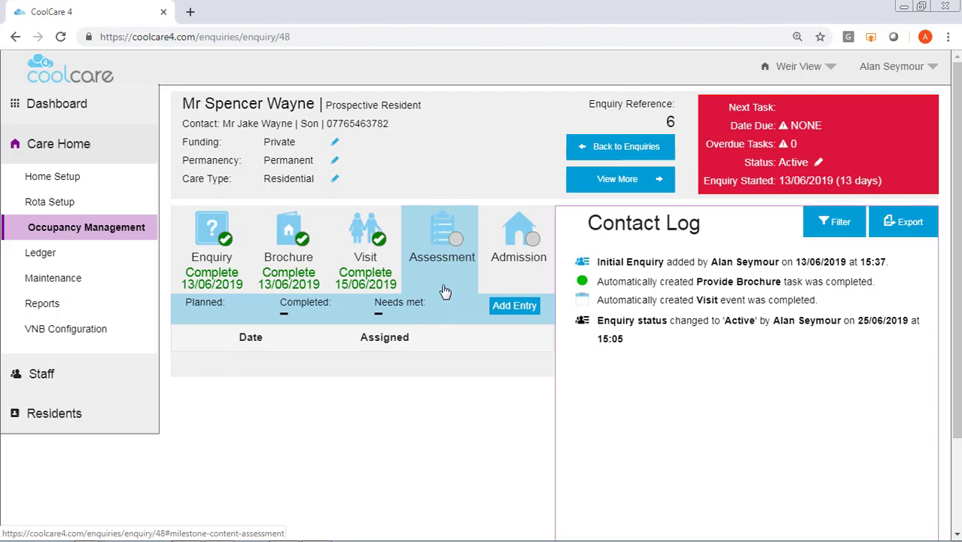
# Step: Add an assessment to the Assessment milestone, planned for 26/06/2019 with the location On-Site, and save it
pyautogui.click(513, 307)
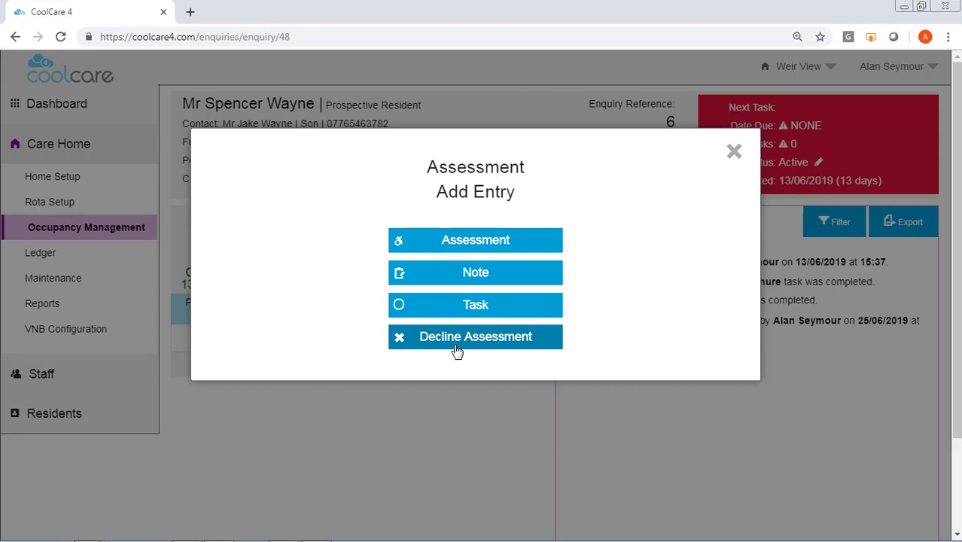
pyautogui.click(455, 242)
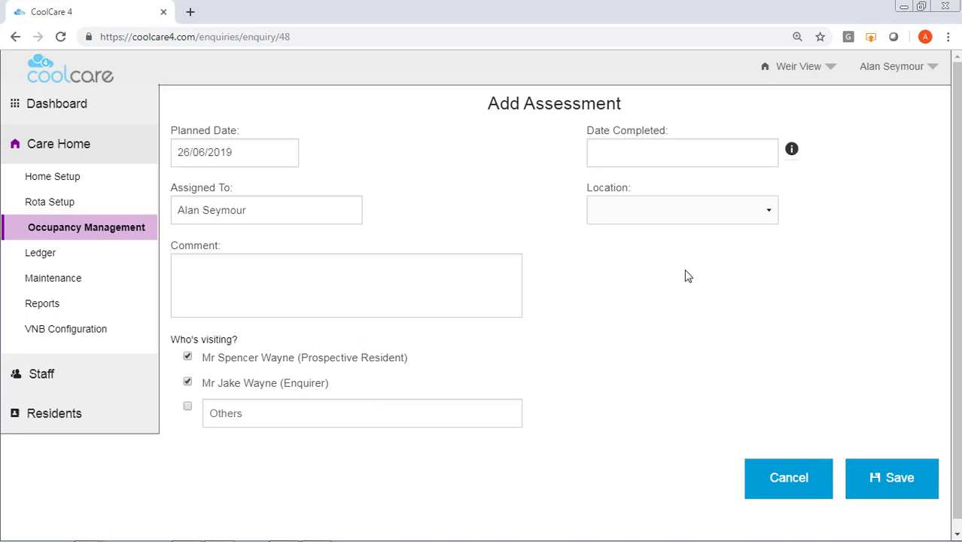
pyautogui.click(716, 221)
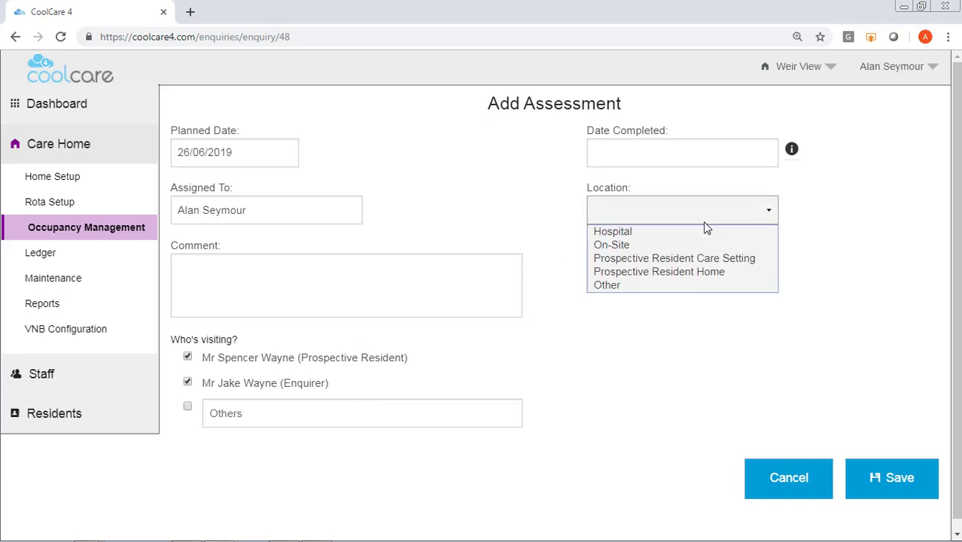
pyautogui.click(629, 246)
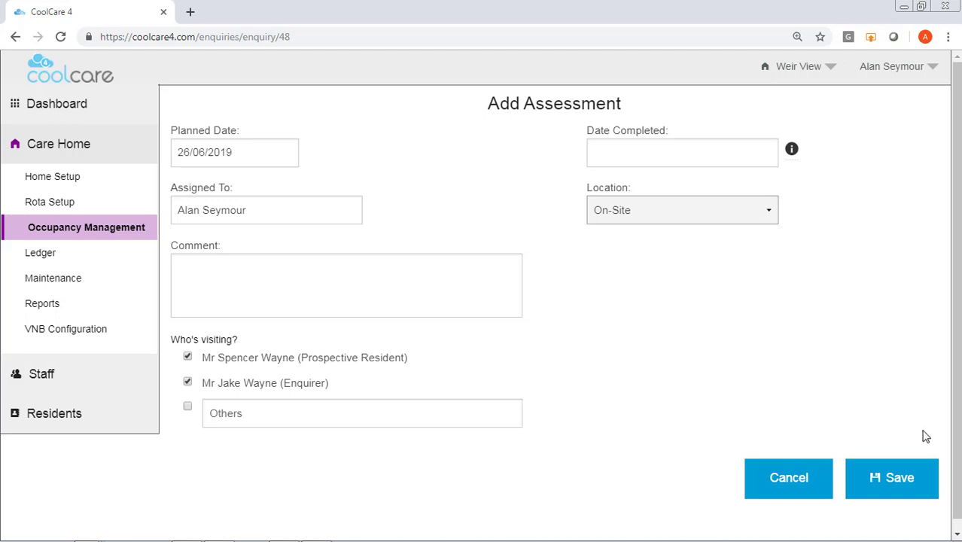
pyautogui.click(892, 479)
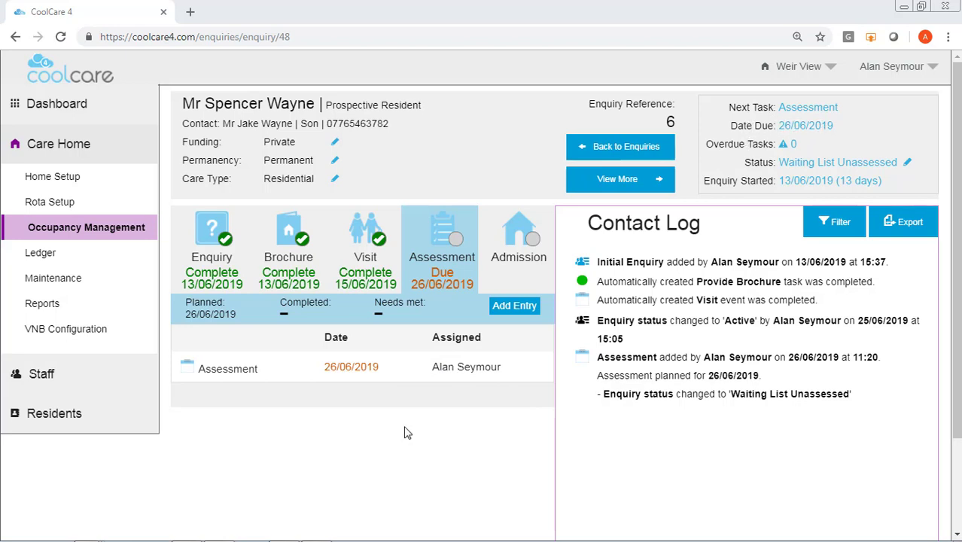
# Step: Mark the planned assessment as completed on 26/06/2019, confirm that the prospective resident's needs can be met, and save it
pyautogui.click(350, 367)
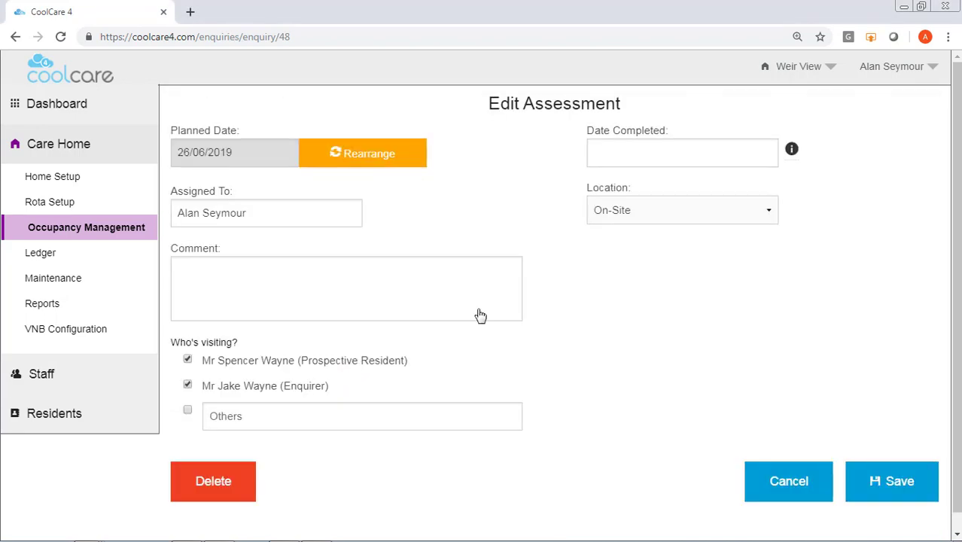
pyautogui.click(612, 153)
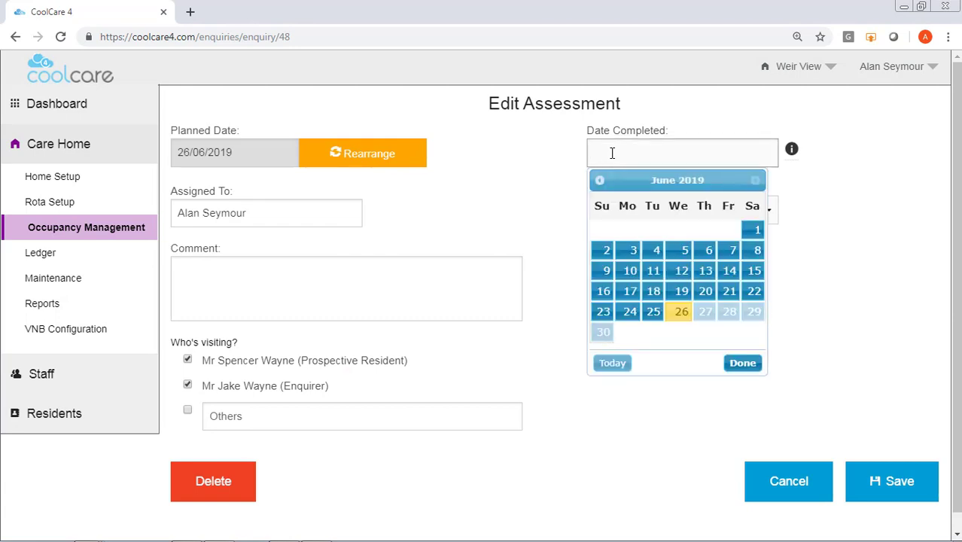
pyautogui.click(681, 312)
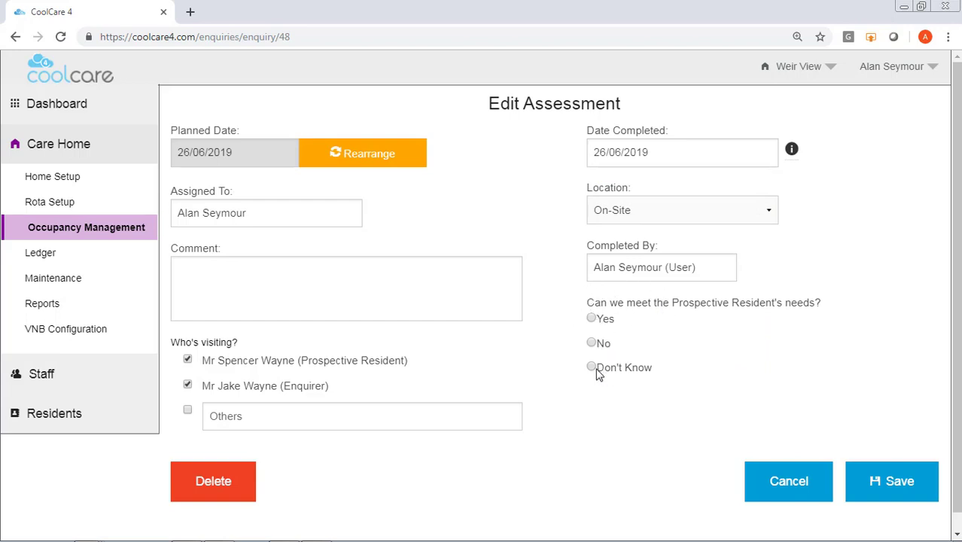
pyautogui.click(592, 318)
pyautogui.click(887, 488)
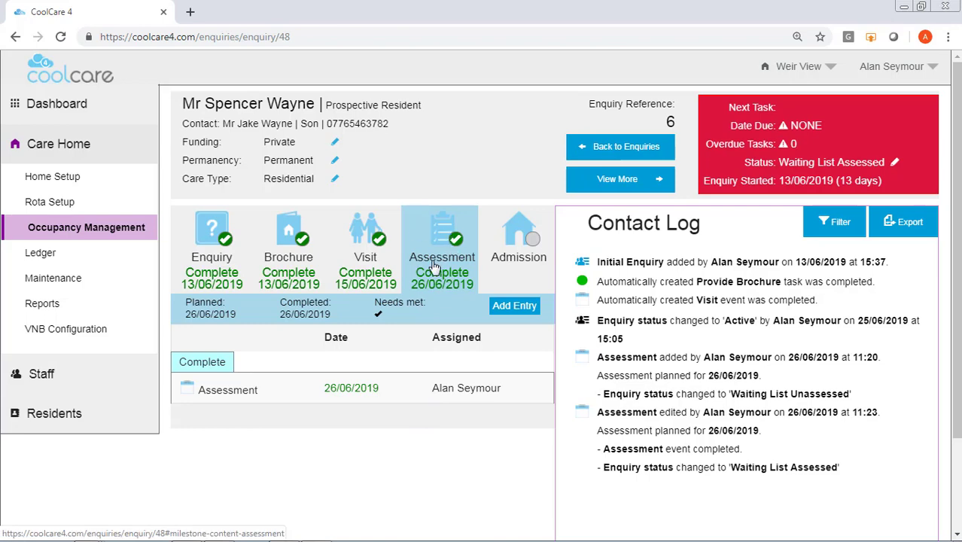
# Step: Start a new task in the Assessment milestone with the task type Update Enquirer
pyautogui.click(517, 310)
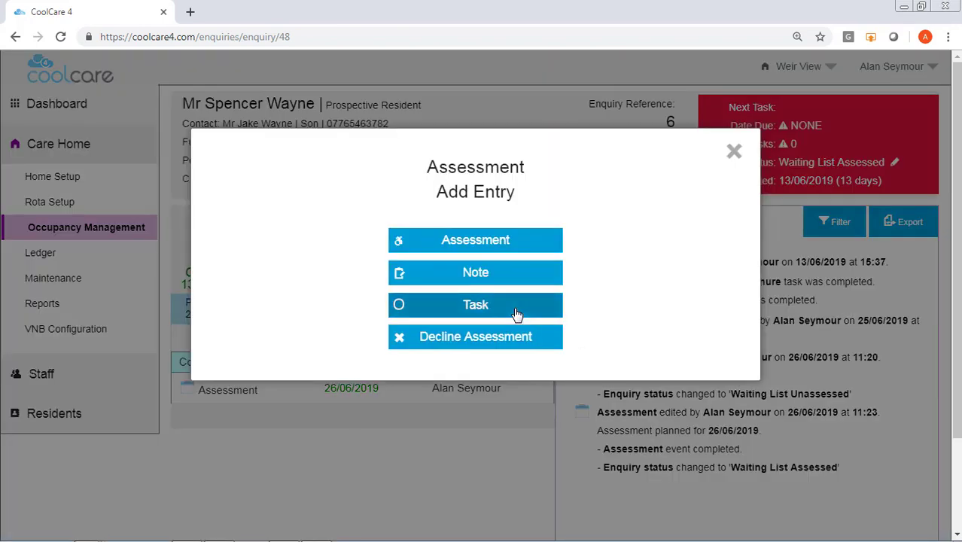
pyautogui.click(477, 307)
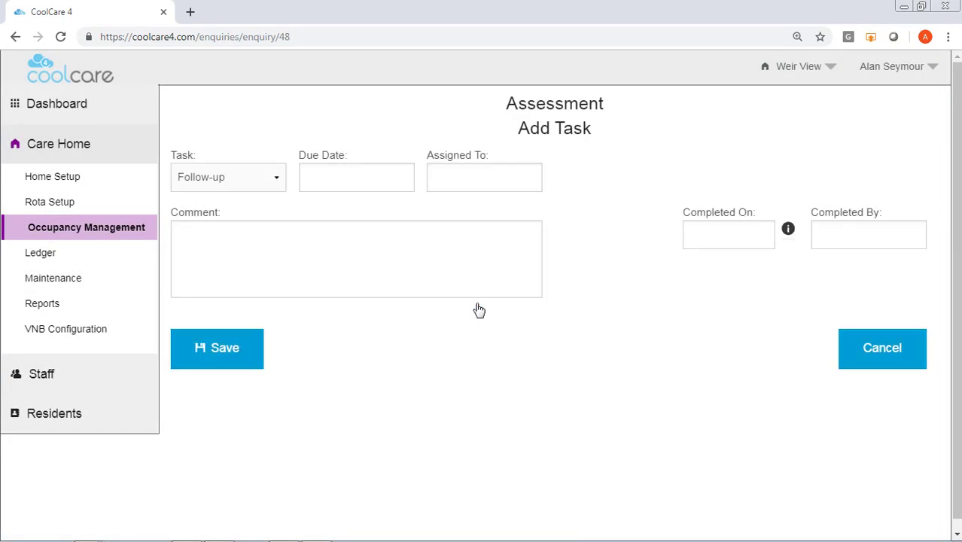
pyautogui.click(276, 175)
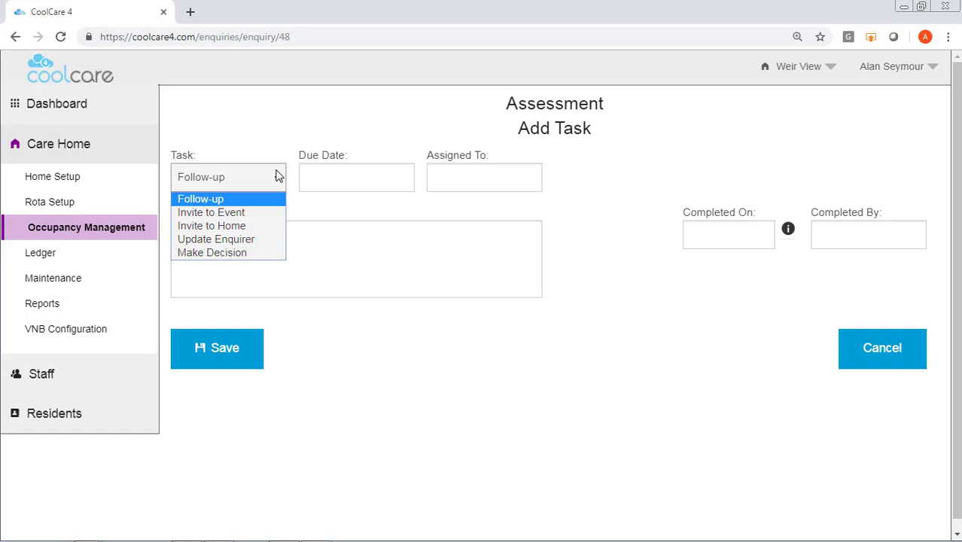
pyautogui.click(237, 240)
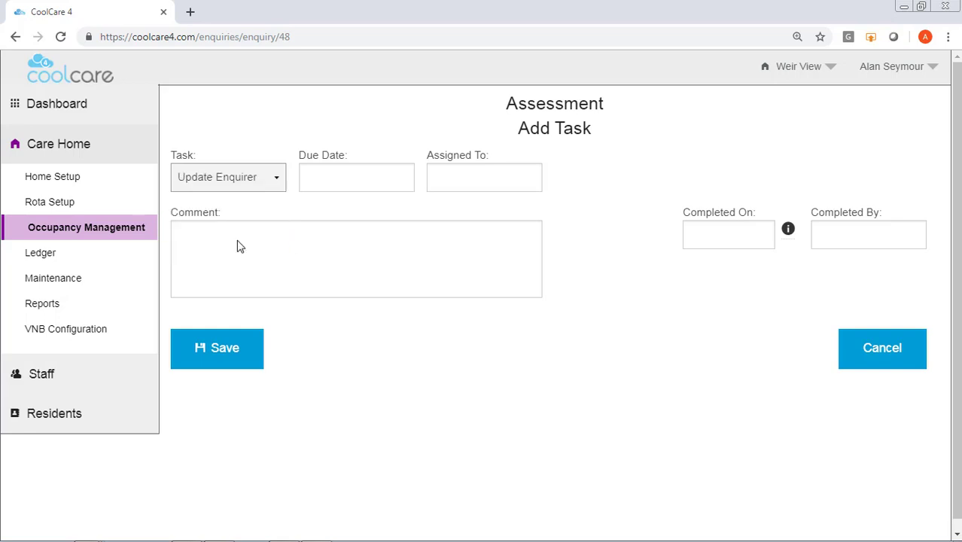
# Step: Set the task's due date to 25/07/2019 and assign it to the matching staff member
pyautogui.click(323, 182)
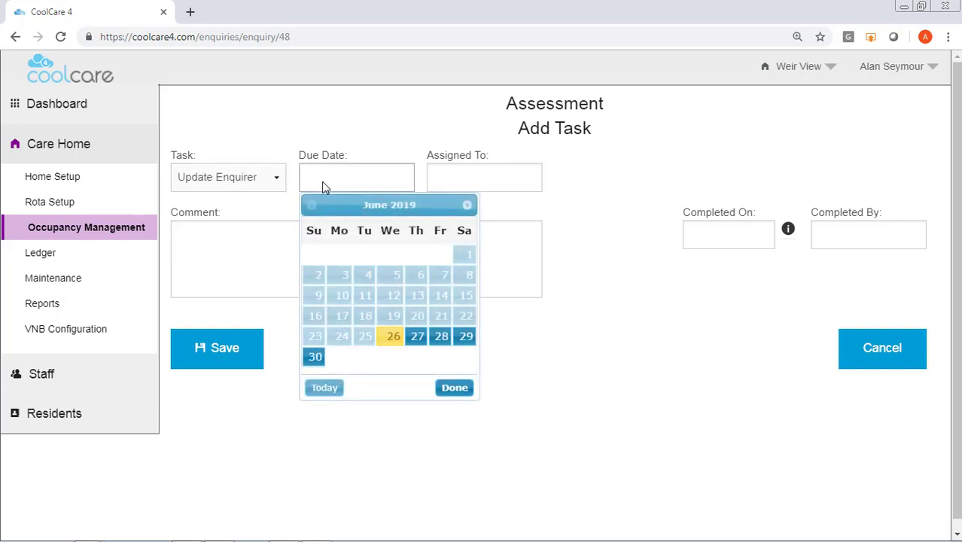
pyautogui.click(467, 206)
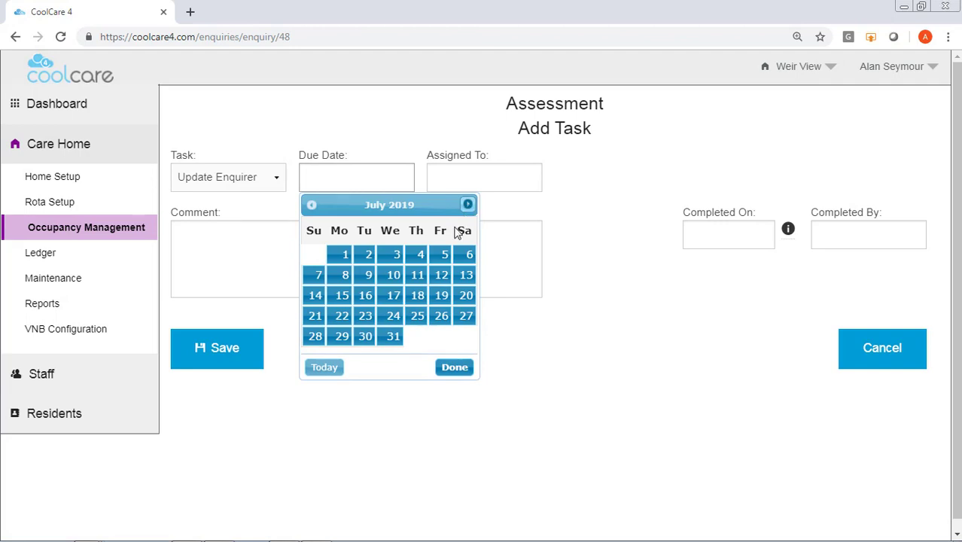
pyautogui.click(420, 321)
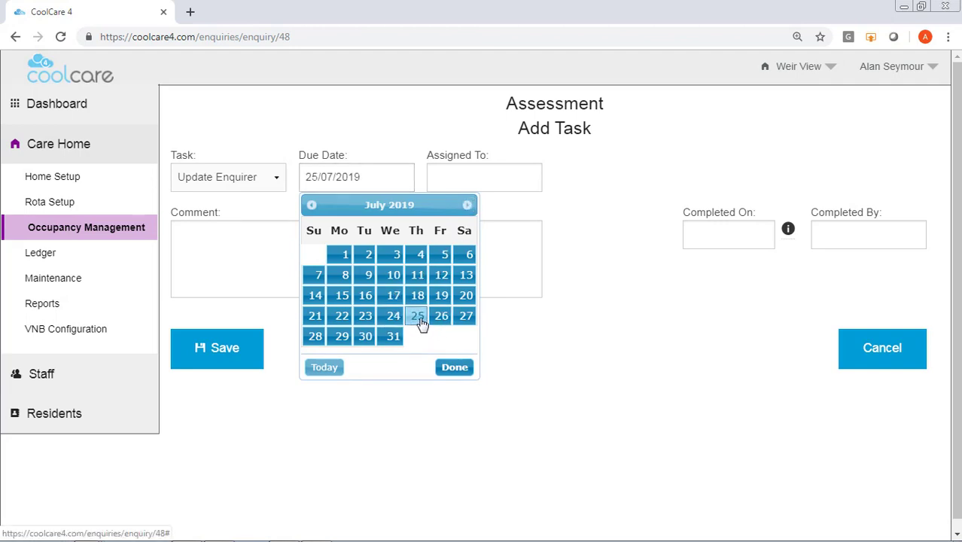
pyautogui.click(444, 180)
pyautogui.write('alan')
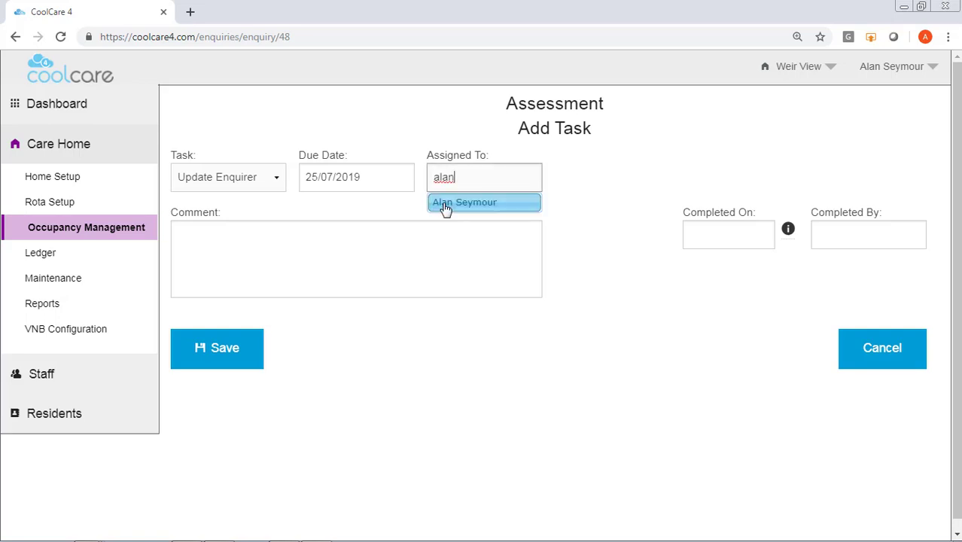
pyautogui.click(447, 205)
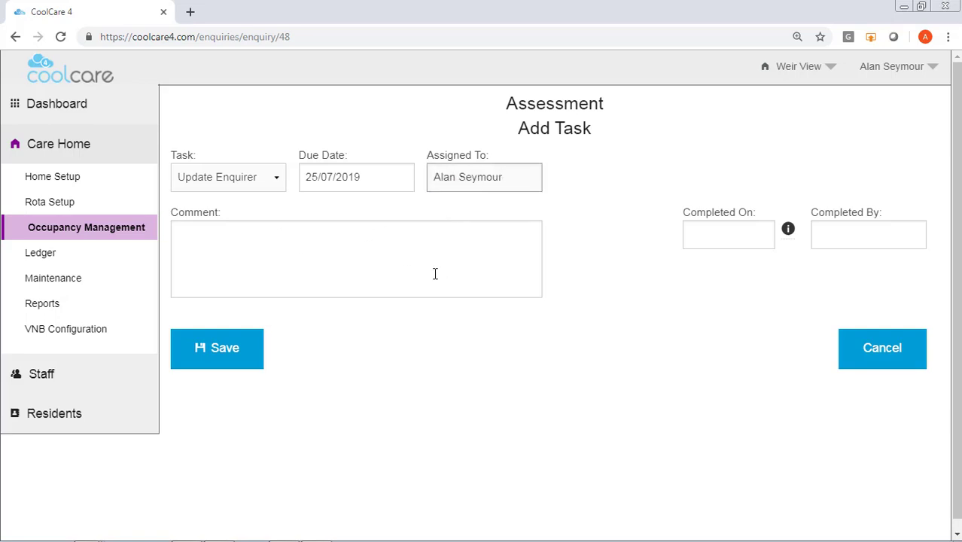
# Step: Save the Update Enquirer task and check the filter options of the Contact Log
pyautogui.click(228, 358)
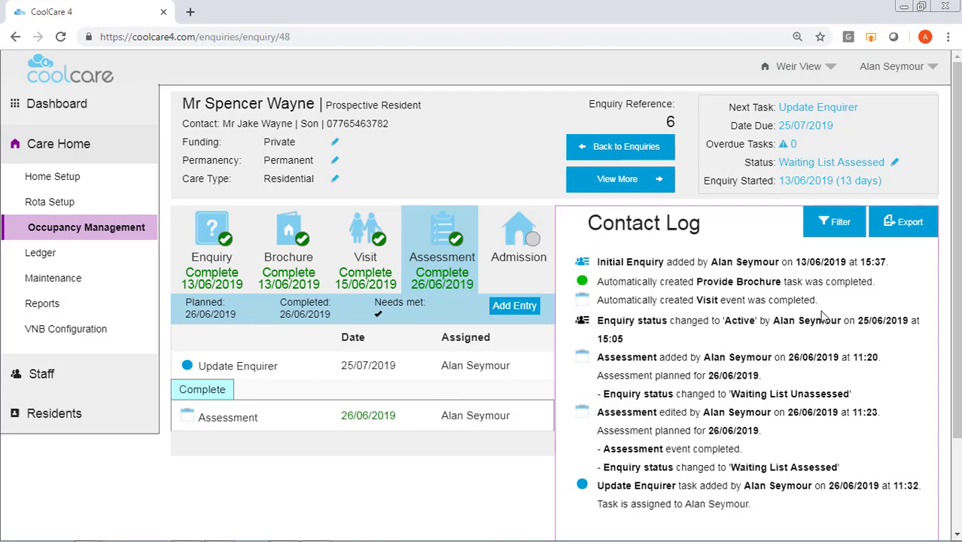
pyautogui.click(833, 233)
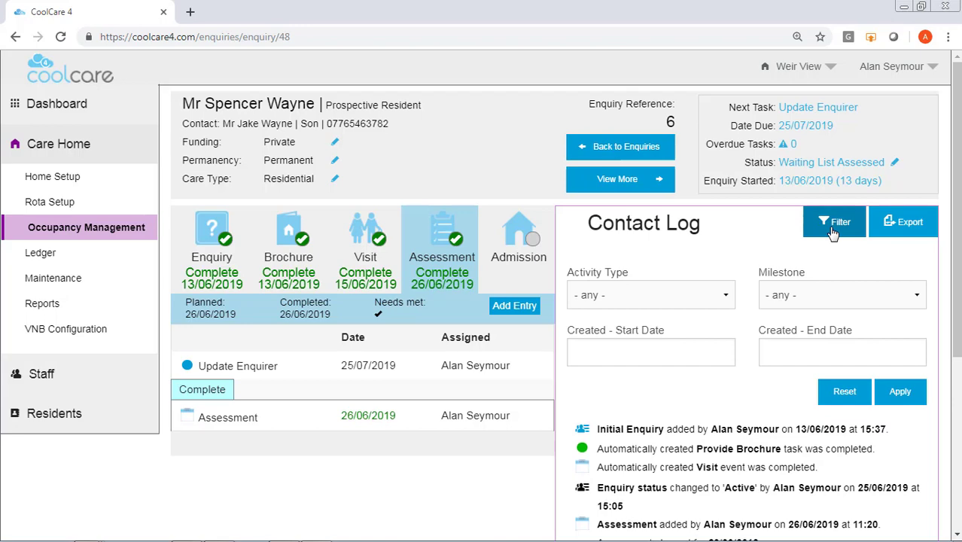
pyautogui.click(834, 234)
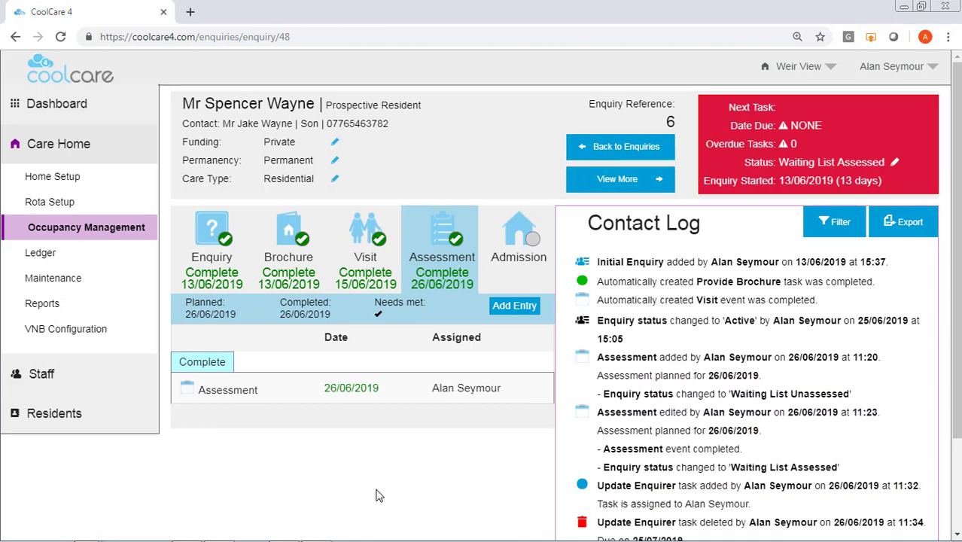
# Step: Decline the admission in the Admission milestone and deactivate the enquiry
pyautogui.click(533, 242)
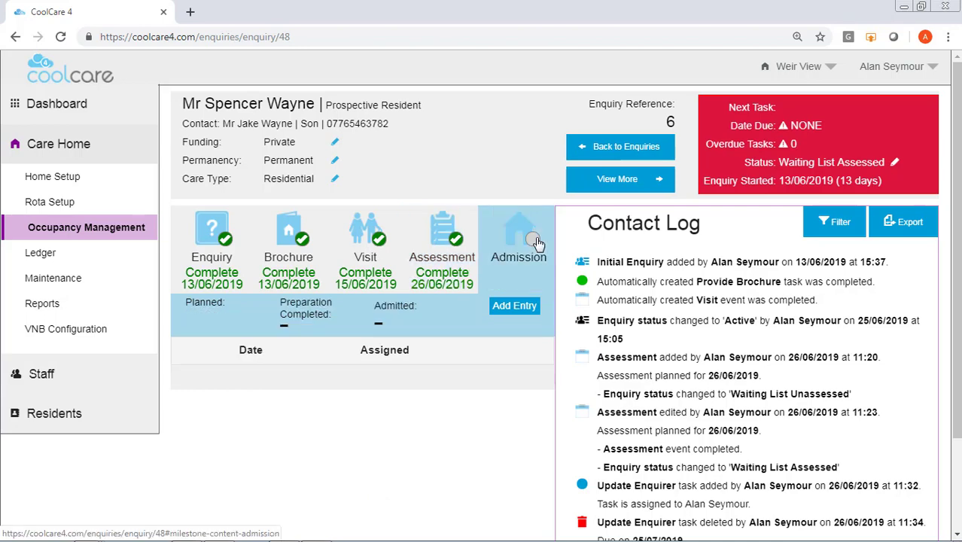
pyautogui.click(525, 315)
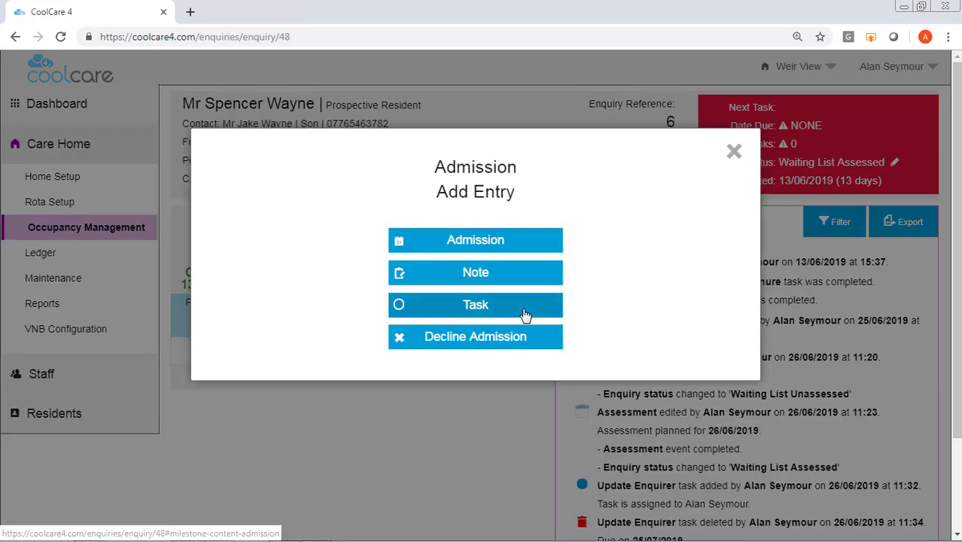
pyautogui.click(491, 341)
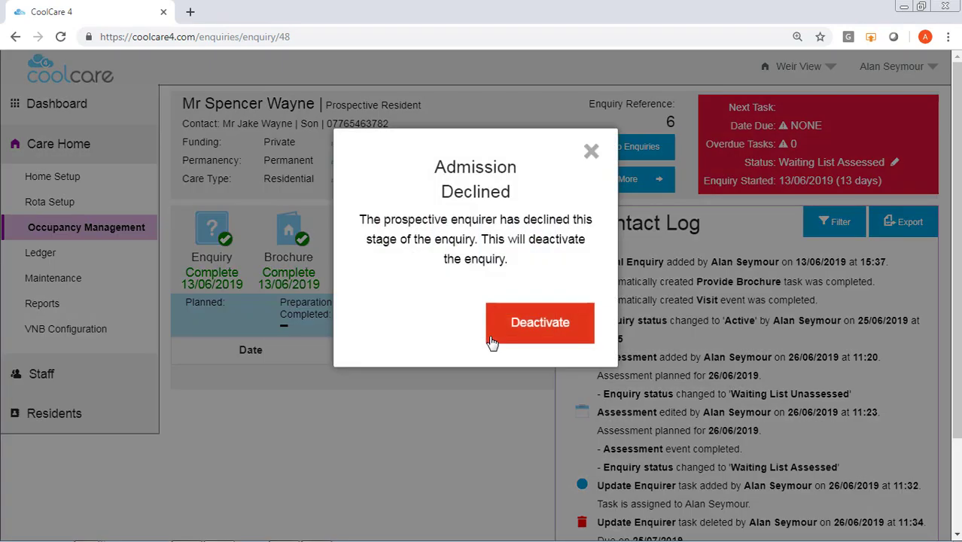
pyautogui.click(494, 339)
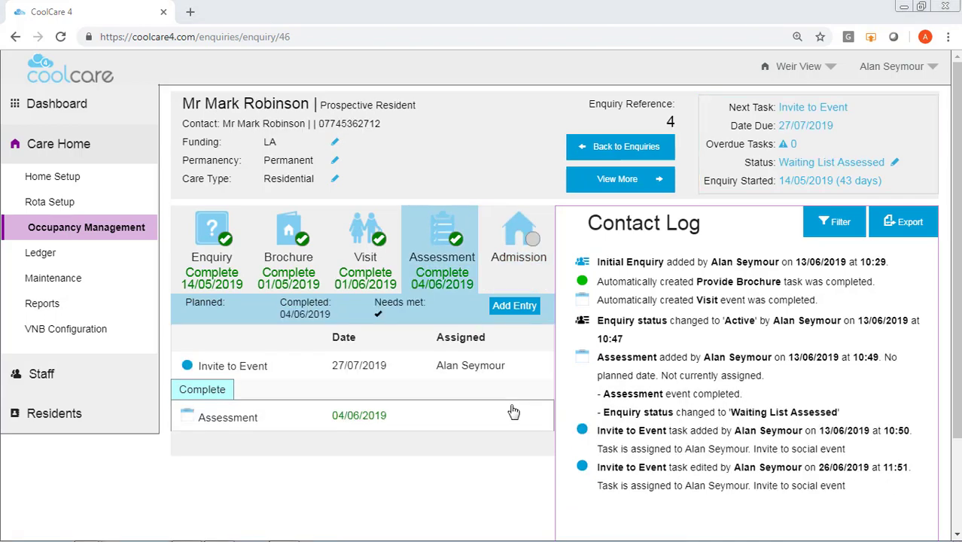
# Step: Start a new admission in the Admission milestone of the LA-funded enquiry with the planned date 26/06/2019
pyautogui.click(532, 249)
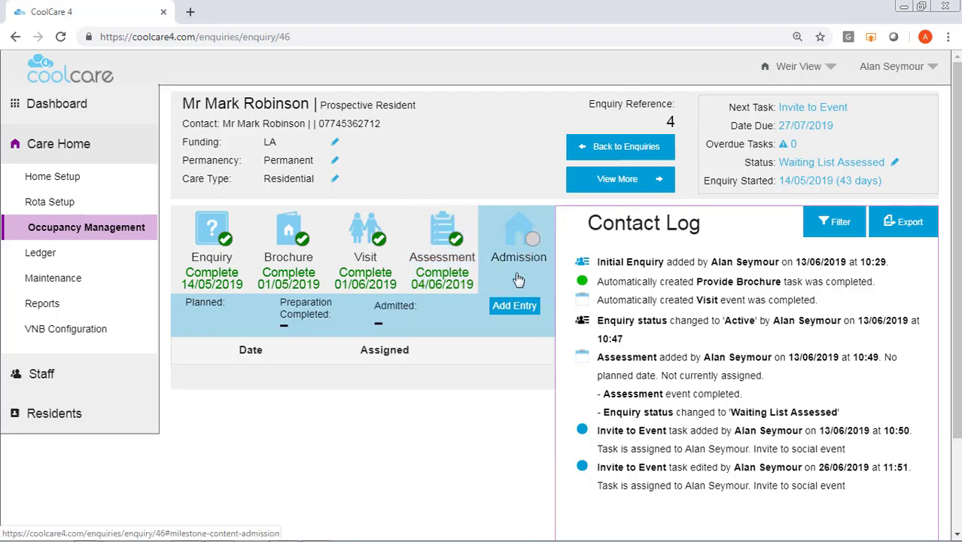
pyautogui.click(508, 307)
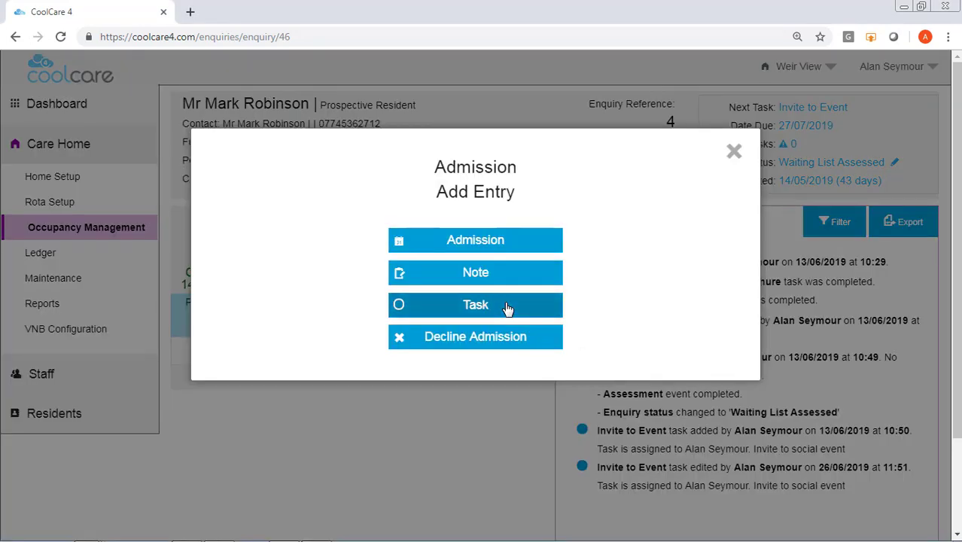
pyautogui.click(463, 240)
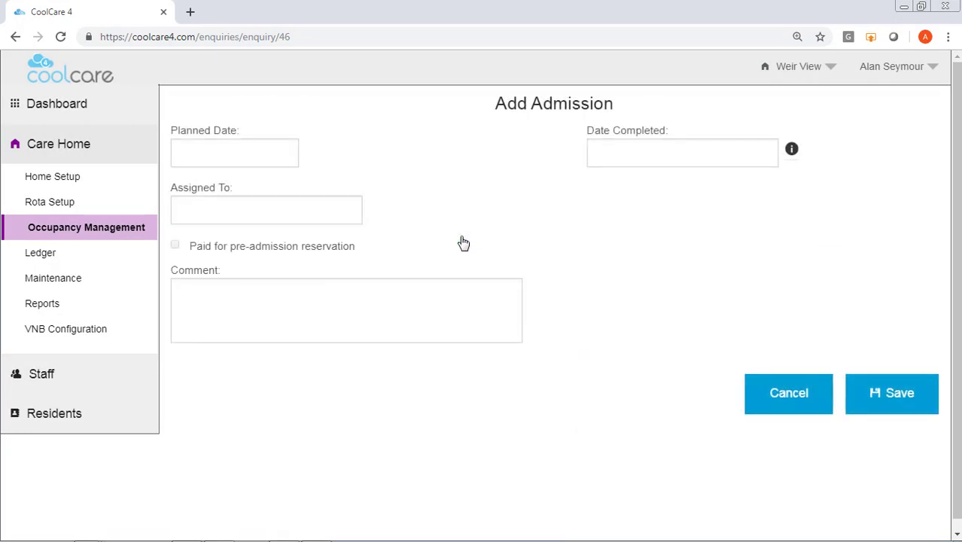
pyautogui.click(196, 153)
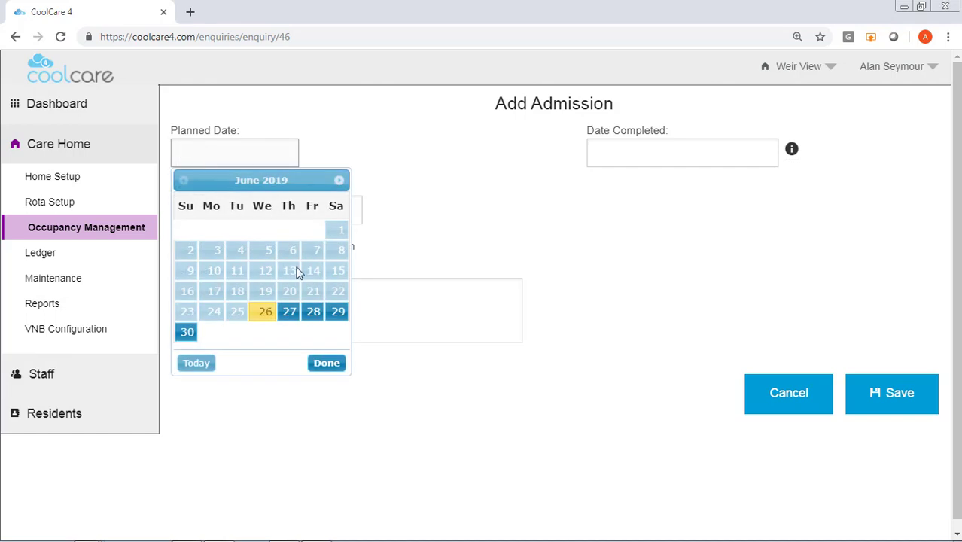
pyautogui.click(264, 314)
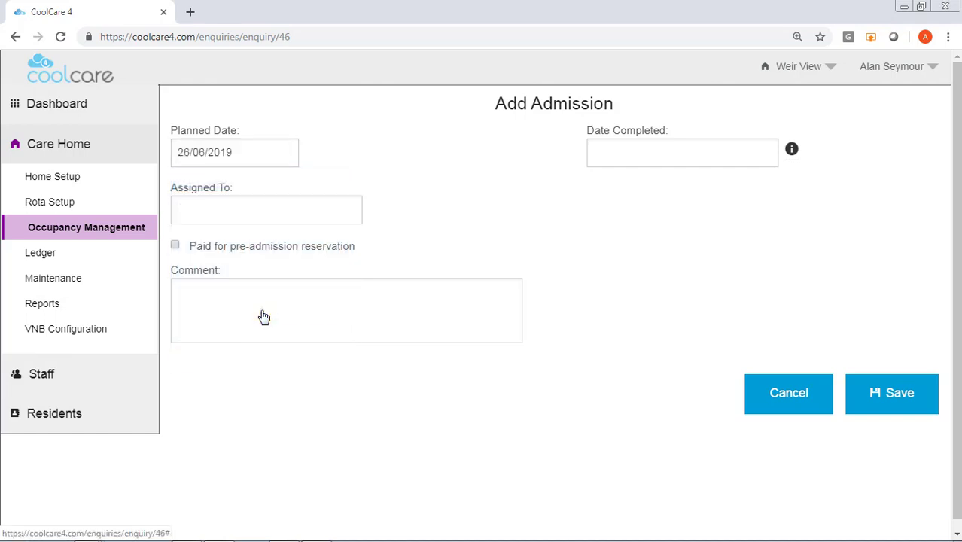
# Step: Set the admission's completion date to 26/06/2019, assign it to the matching staff member, and save and admit the resident
pyautogui.click(610, 149)
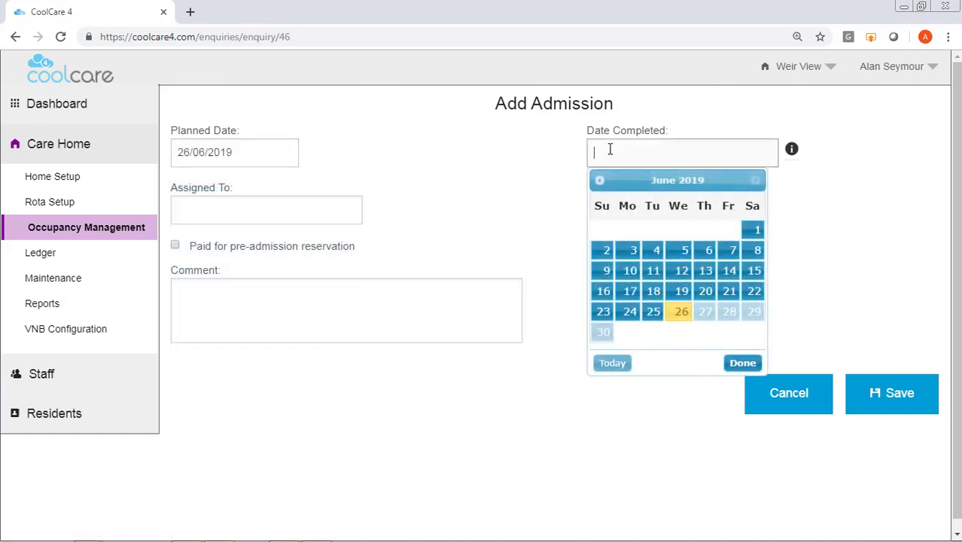
pyautogui.click(676, 315)
pyautogui.click(211, 209)
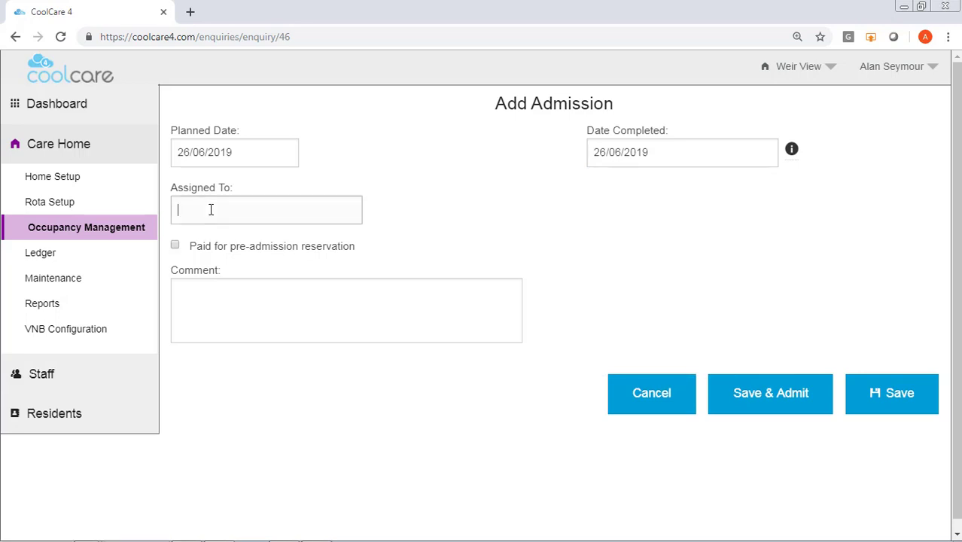
pyautogui.write('alan')
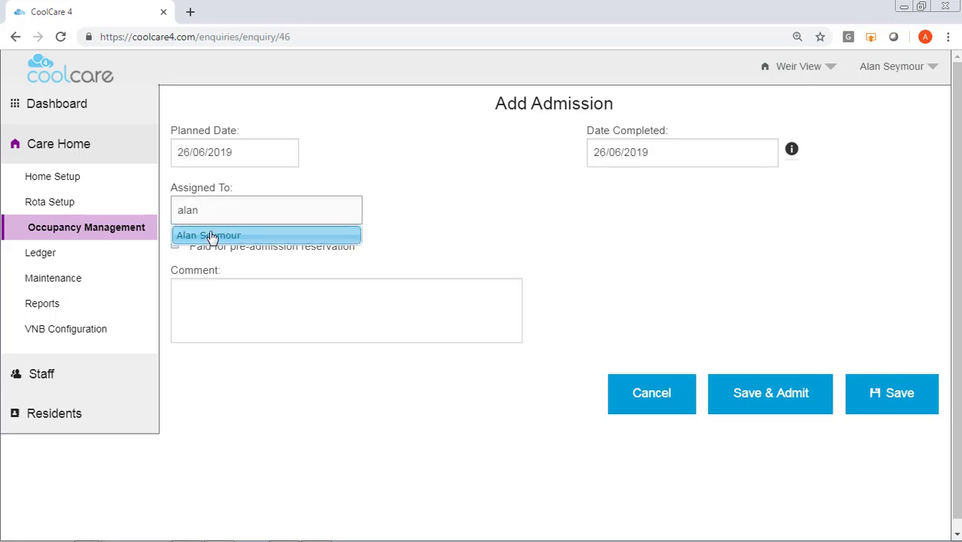
pyautogui.click(211, 238)
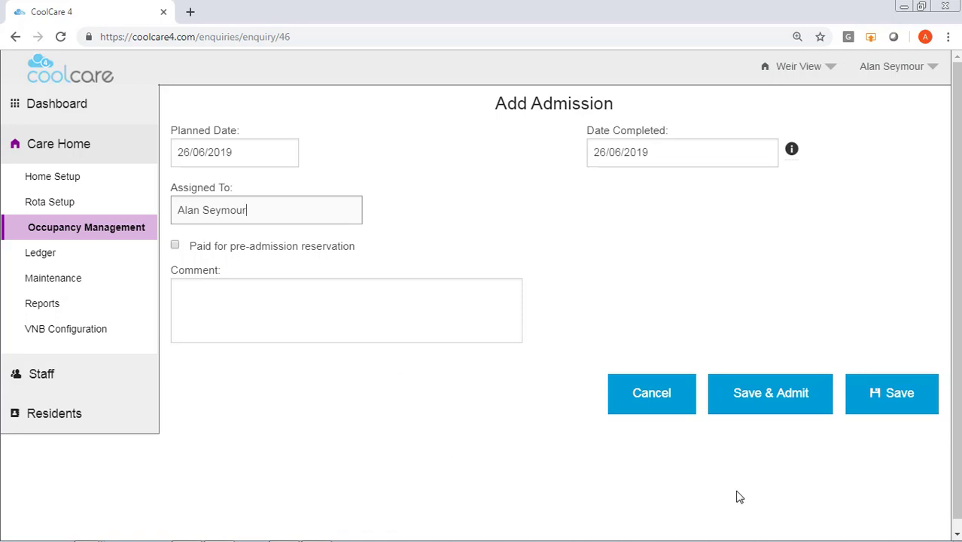
pyautogui.click(765, 404)
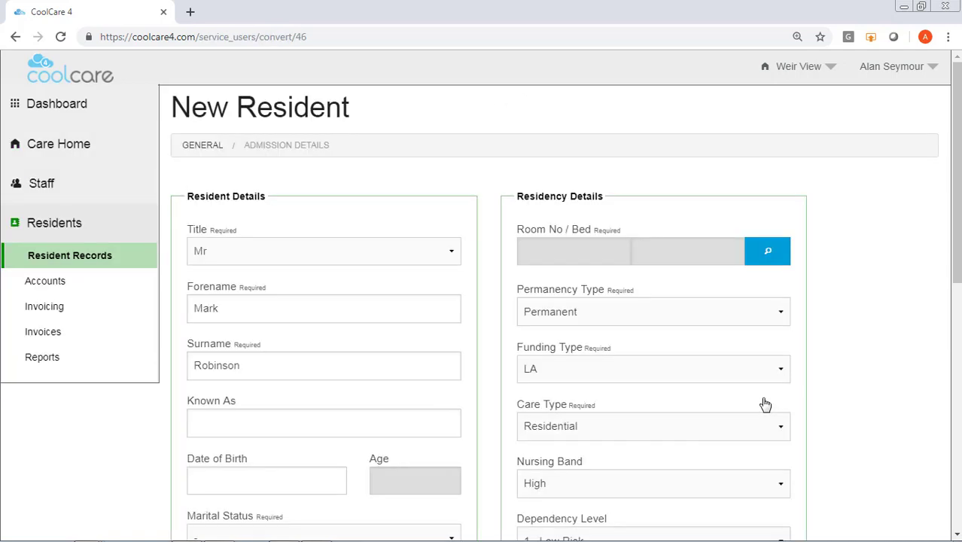